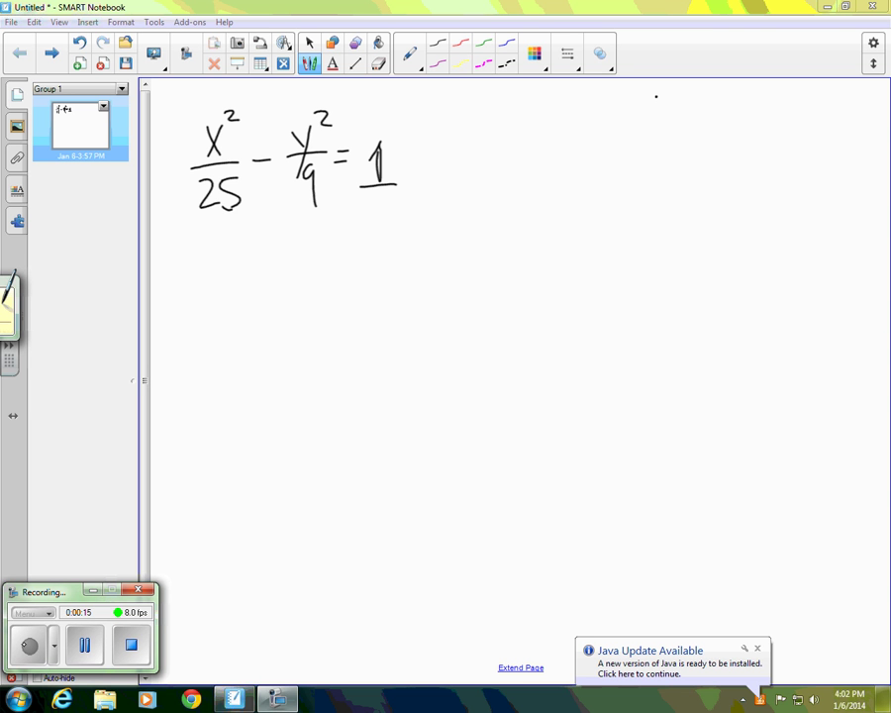
Draw T-chart lines under x²/25 − y²/9 = 1, label the columns x and y, and write 0 under y.
drag(219, 242, 228, 402)
mouse_move(187, 269)
mouse_down()
mouse_move(271, 269)
mouse_move(197, 261)
mouse_up()
mouse_move(204, 247)
mouse_down()
mouse_move(196, 269)
mouse_move(228, 255)
mouse_move(235, 262)
mouse_up()
mouse_move(242, 251)
mouse_down()
mouse_move(233, 289)
mouse_move(208, 267)
mouse_move(244, 290)
mouse_move(315, 288)
mouse_move(319, 302)
mouse_up()
Write an arrow to x²/25 = 1 after y = 0, then add the 5, −5 and 0 x-values.
mouse_move(357, 269)
mouse_down()
mouse_move(361, 287)
mouse_move(373, 269)
mouse_move(384, 294)
mouse_move(362, 330)
mouse_move(403, 294)
mouse_move(403, 302)
mouse_up()
mouse_move(419, 288)
mouse_down()
mouse_move(426, 280)
mouse_move(424, 312)
mouse_move(440, 315)
mouse_up()
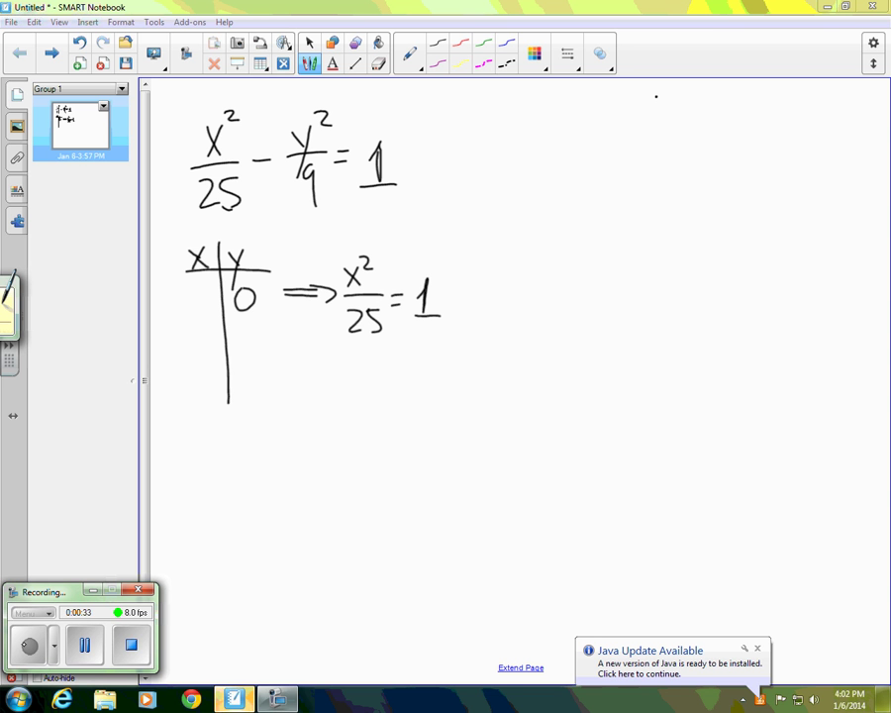
drag(193, 289, 194, 354)
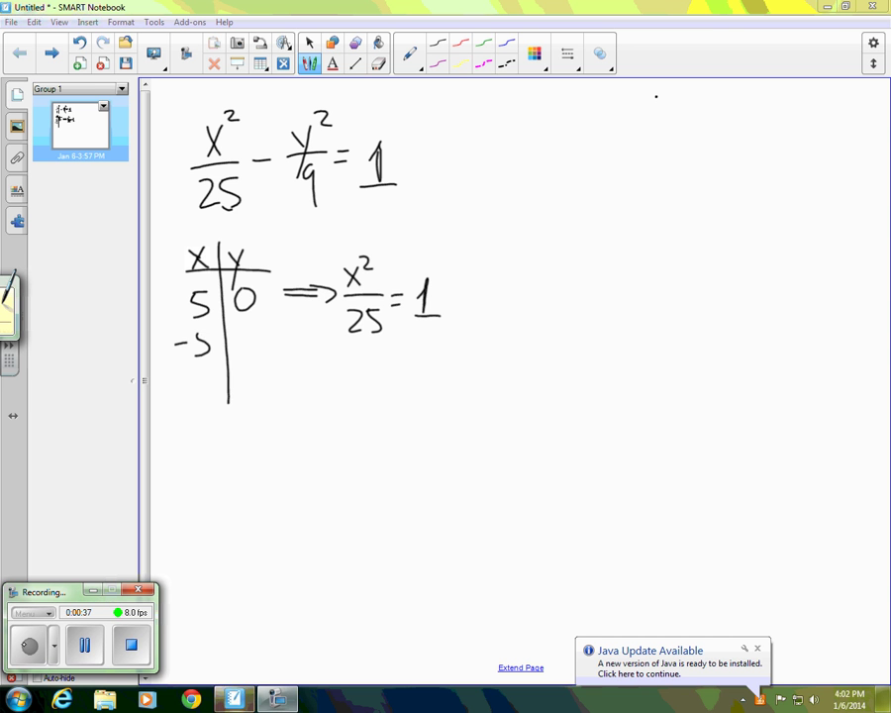
drag(246, 336, 244, 337)
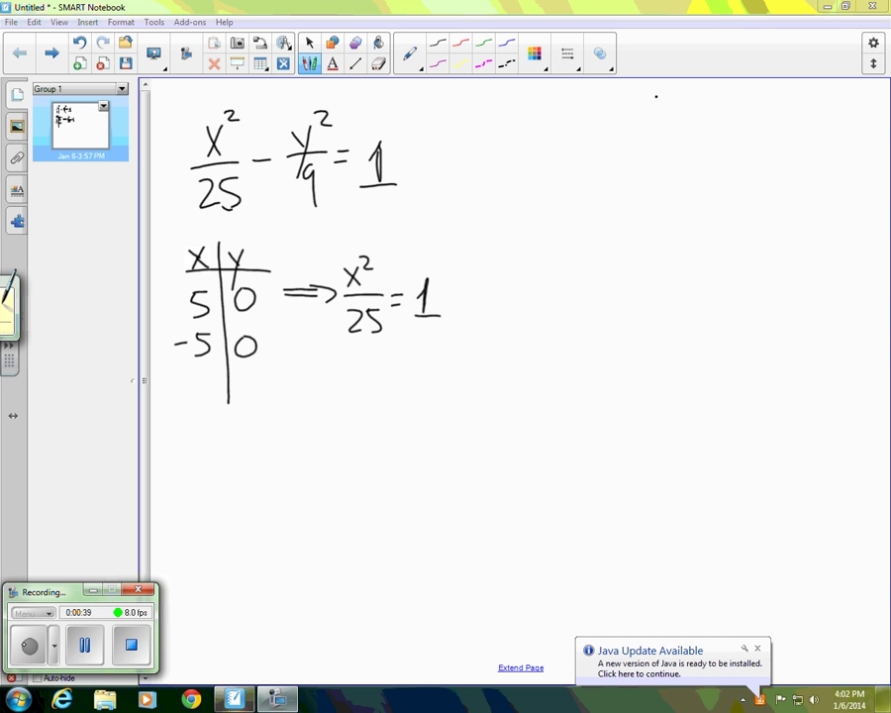
mouse_move(206, 375)
mouse_down()
mouse_move(196, 395)
mouse_move(206, 378)
mouse_up()
Draw an arrow after the x = 0 row and write −y²/9 = 1.
drag(271, 386, 323, 392)
mouse_move(315, 379)
mouse_down()
mouse_move(315, 397)
mouse_move(372, 384)
mouse_move(368, 399)
mouse_up()
mouse_move(383, 354)
mouse_down()
mouse_move(404, 382)
mouse_move(382, 396)
mouse_move(389, 421)
mouse_up()
mouse_move(416, 379)
mouse_down()
mouse_move(428, 379)
mouse_move(446, 404)
mouse_move(465, 405)
mouse_up()
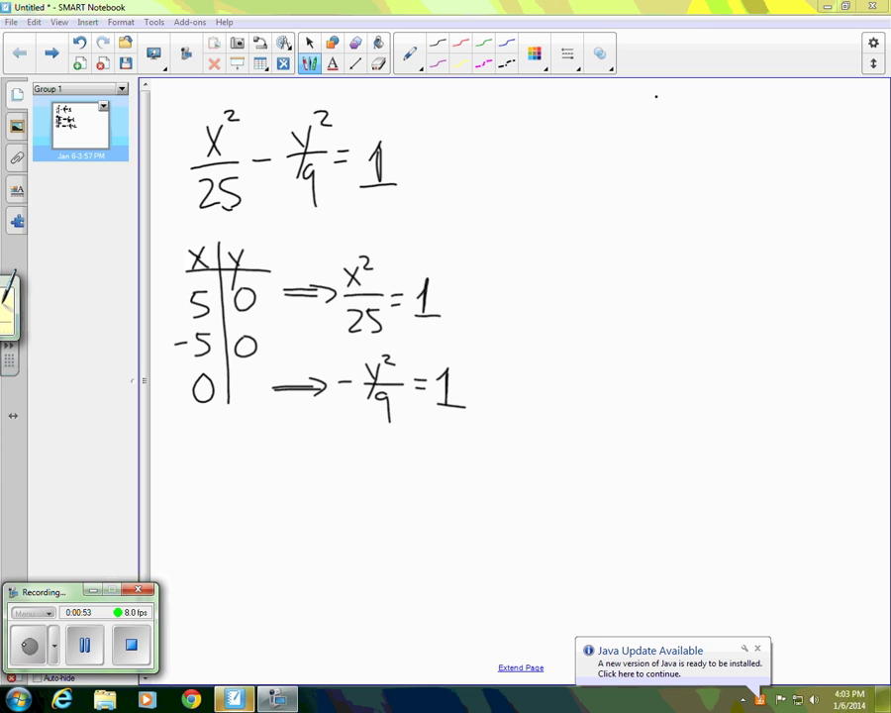
Brace −y²/9 as ≤0, mark the x = 0 row 'not possible', and box the ±5 rows in red.
mouse_move(344, 424)
mouse_down()
mouse_move(355, 433)
mouse_move(406, 428)
mouse_up()
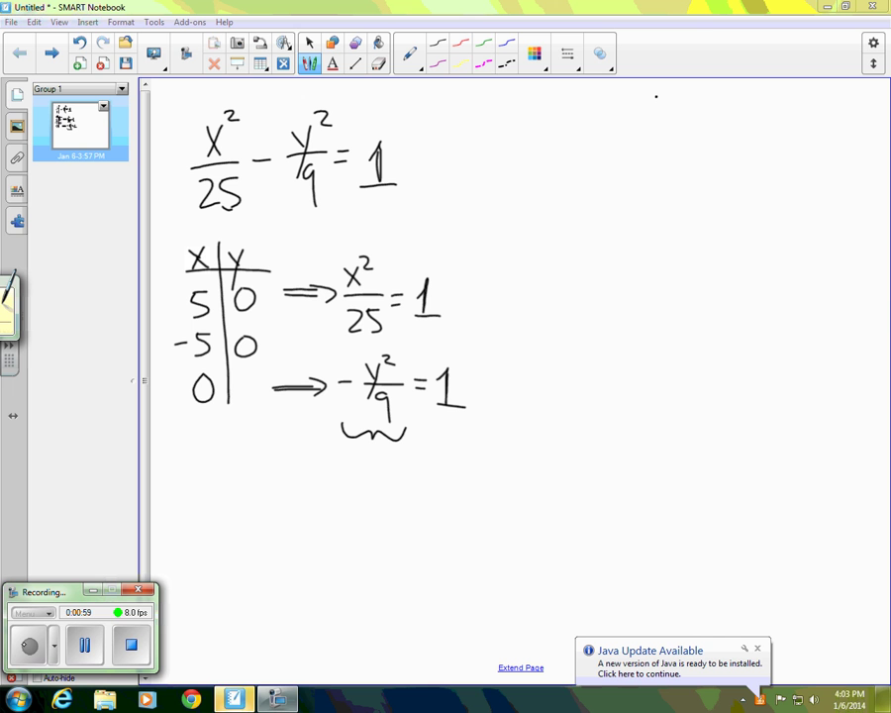
mouse_move(382, 443)
mouse_down()
mouse_move(362, 473)
mouse_move(396, 454)
mouse_up()
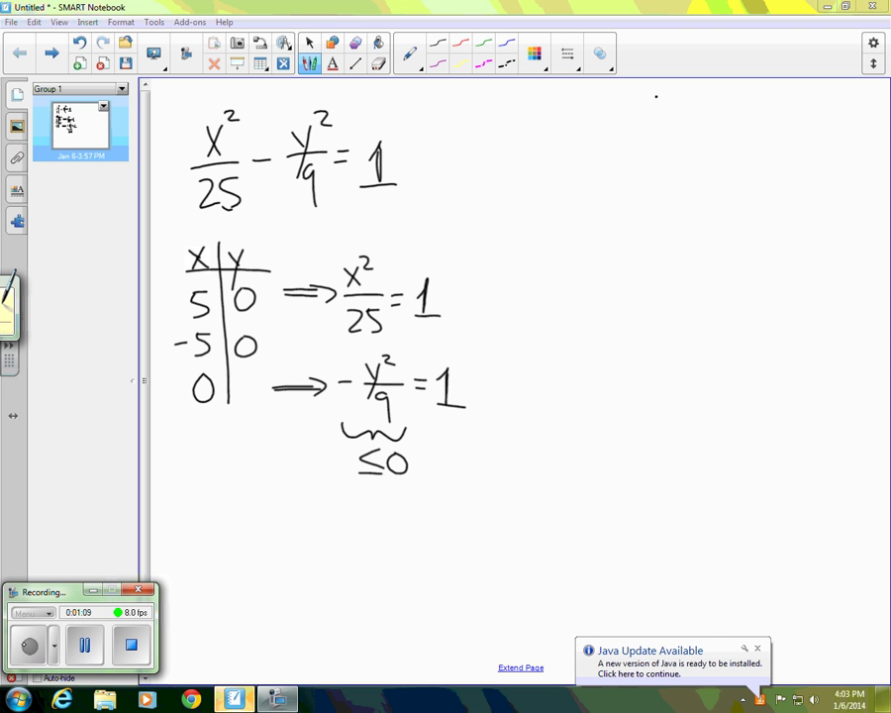
drag(237, 386, 259, 388)
mouse_move(259, 377)
mouse_down()
mouse_move(239, 401)
mouse_move(252, 407)
mouse_up()
mouse_move(260, 398)
mouse_down()
mouse_move(258, 410)
mouse_move(289, 427)
mouse_up()
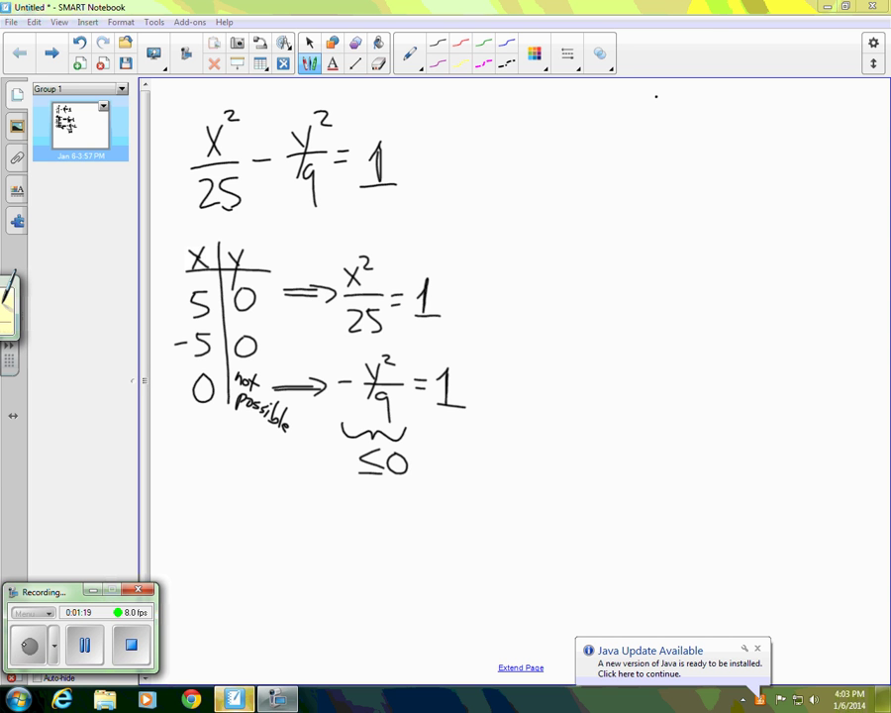
mouse_move(161, 288)
mouse_down()
mouse_move(164, 359)
mouse_move(265, 354)
mouse_move(268, 295)
mouse_move(164, 287)
mouse_up()
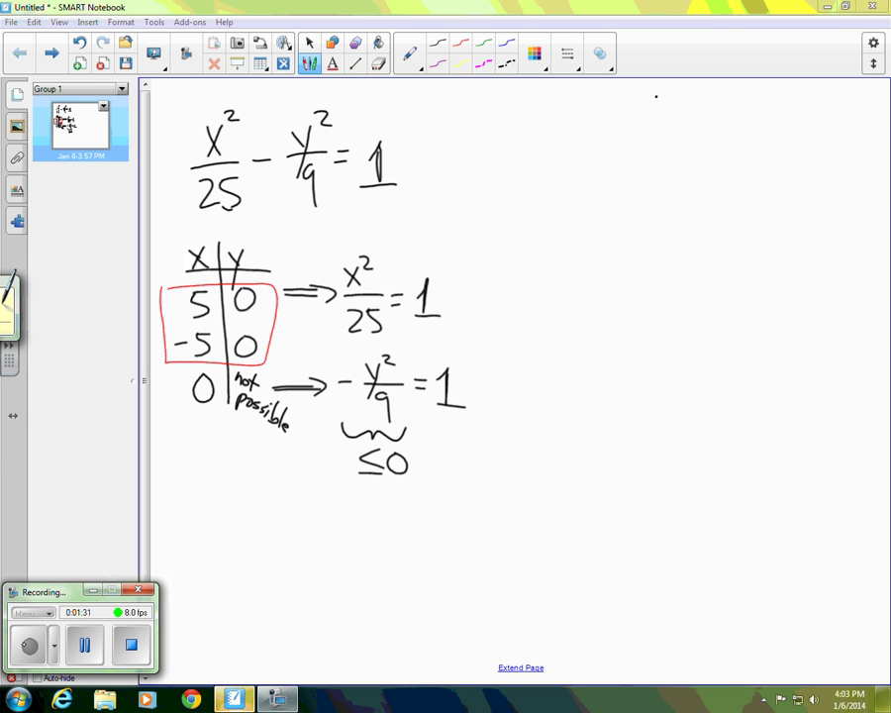
Draw a double arrow after the top equation and keep the thin pen thickness.
mouse_move(424, 158)
mouse_down()
mouse_move(495, 152)
mouse_move(499, 173)
mouse_up()
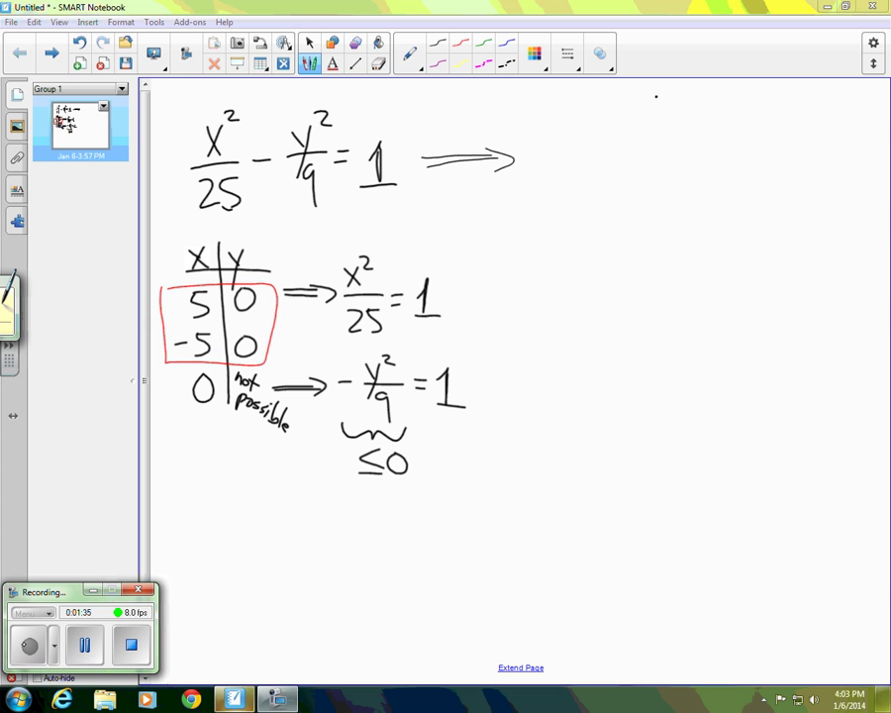
click(567, 53)
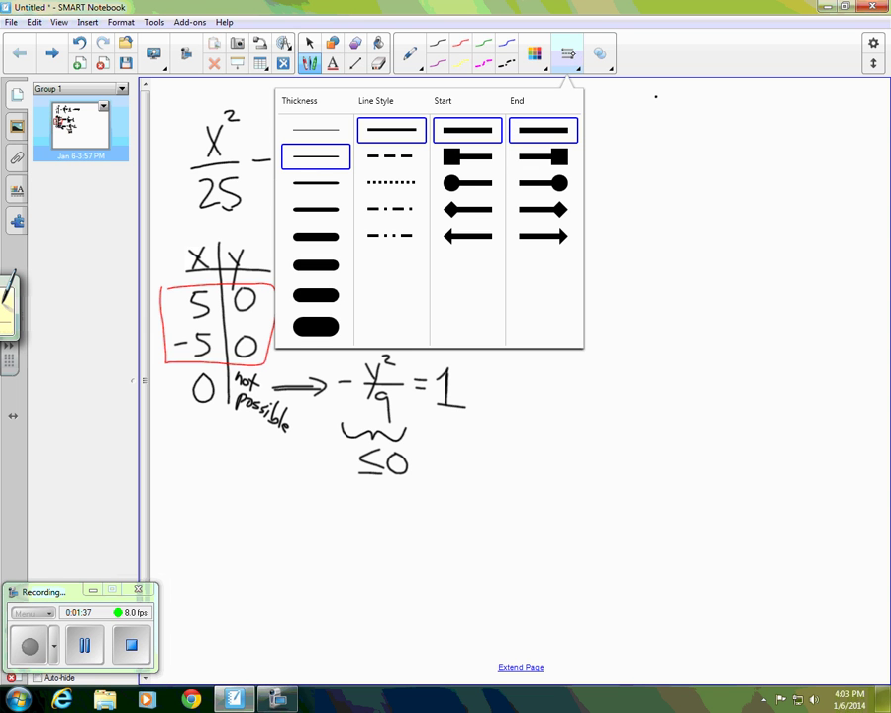
click(321, 158)
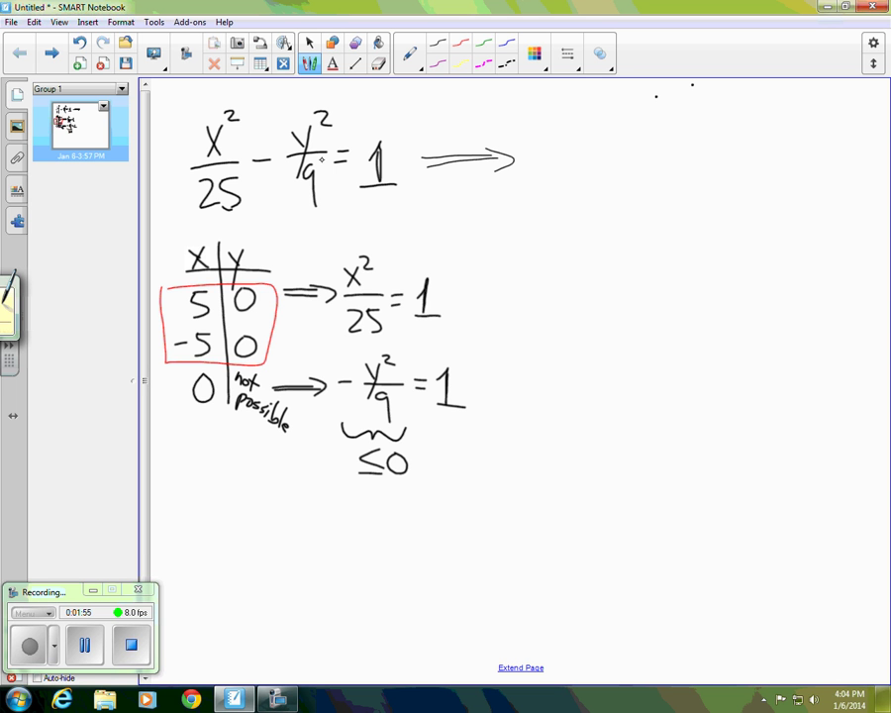
Write y²/9 = x²/25 − 1 to the right of the top arrow.
drag(554, 132, 554, 174)
mouse_move(580, 121)
mouse_down()
mouse_move(594, 135)
mouse_move(566, 178)
mouse_move(578, 206)
mouse_up()
mouse_move(608, 155)
mouse_down()
mouse_move(624, 164)
mouse_move(673, 158)
mouse_up()
mouse_move(674, 133)
mouse_down()
mouse_move(654, 159)
mouse_move(693, 130)
mouse_up()
mouse_move(644, 175)
mouse_down()
mouse_move(690, 173)
mouse_move(658, 200)
mouse_move(667, 200)
mouse_move(722, 162)
mouse_move(757, 178)
mouse_move(759, 149)
mouse_up()
drag(743, 180, 776, 179)
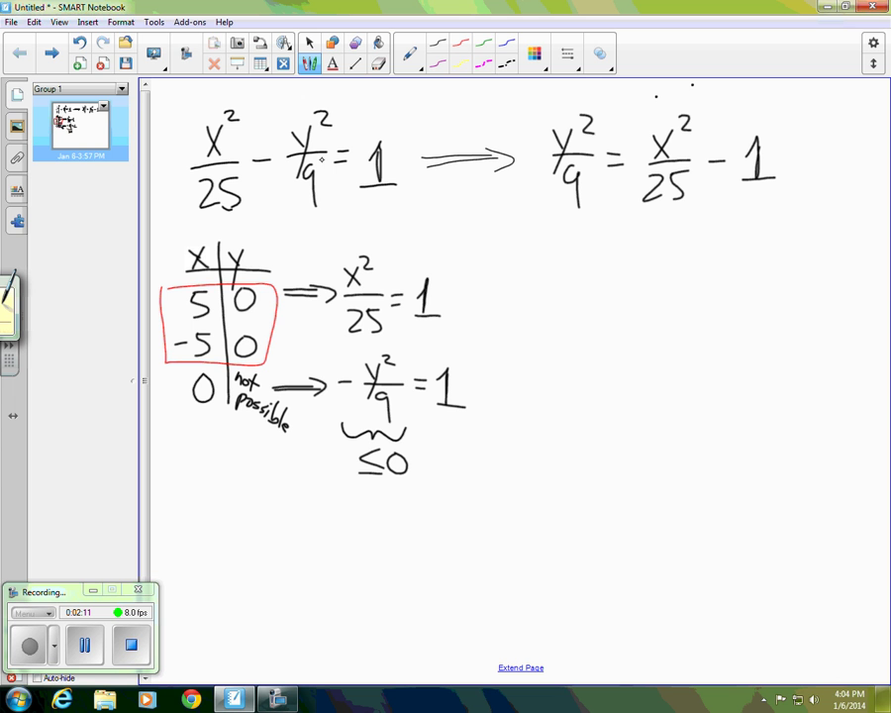
Draw braces under y²/9 and x²/25 − 1, marking each ≥0.
drag(540, 222, 600, 218)
mouse_move(552, 244)
mouse_down()
mouse_move(552, 256)
mouse_move(565, 262)
mouse_move(581, 249)
mouse_up()
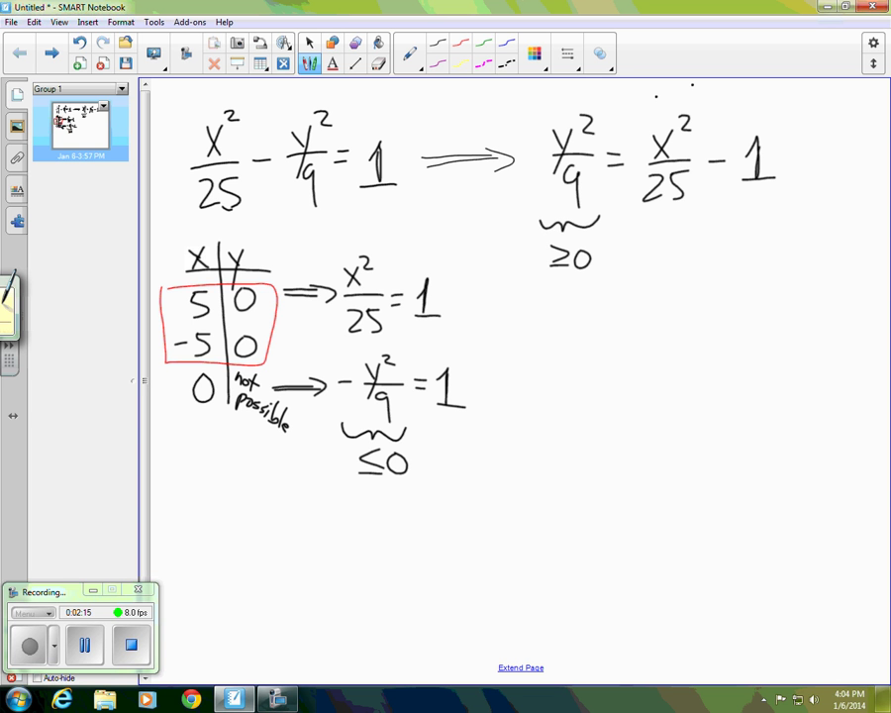
mouse_move(639, 212)
mouse_down()
mouse_move(662, 224)
mouse_move(777, 210)
mouse_up()
mouse_move(681, 242)
mouse_down()
mouse_move(683, 256)
mouse_move(697, 261)
mouse_move(710, 245)
mouse_up()
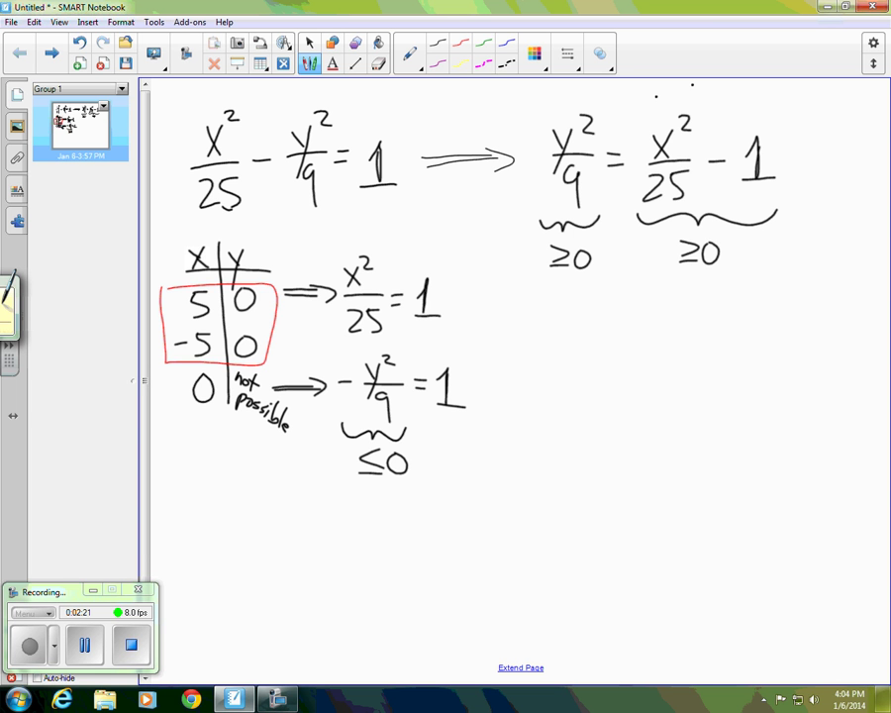
Write 'when x²/25 ≥ 1' after the right-hand ≥0.
mouse_move(735, 246)
mouse_down()
mouse_move(771, 254)
mouse_move(782, 261)
mouse_move(814, 243)
mouse_up()
mouse_move(814, 226)
mouse_down()
mouse_move(800, 243)
mouse_move(825, 229)
mouse_move(828, 244)
mouse_move(796, 271)
mouse_move(805, 274)
mouse_up()
drag(805, 257, 802, 274)
mouse_move(805, 257)
mouse_down()
mouse_move(846, 246)
mouse_move(831, 253)
mouse_move(848, 254)
mouse_up()
mouse_move(856, 244)
mouse_down()
mouse_move(861, 236)
mouse_move(870, 261)
mouse_up()
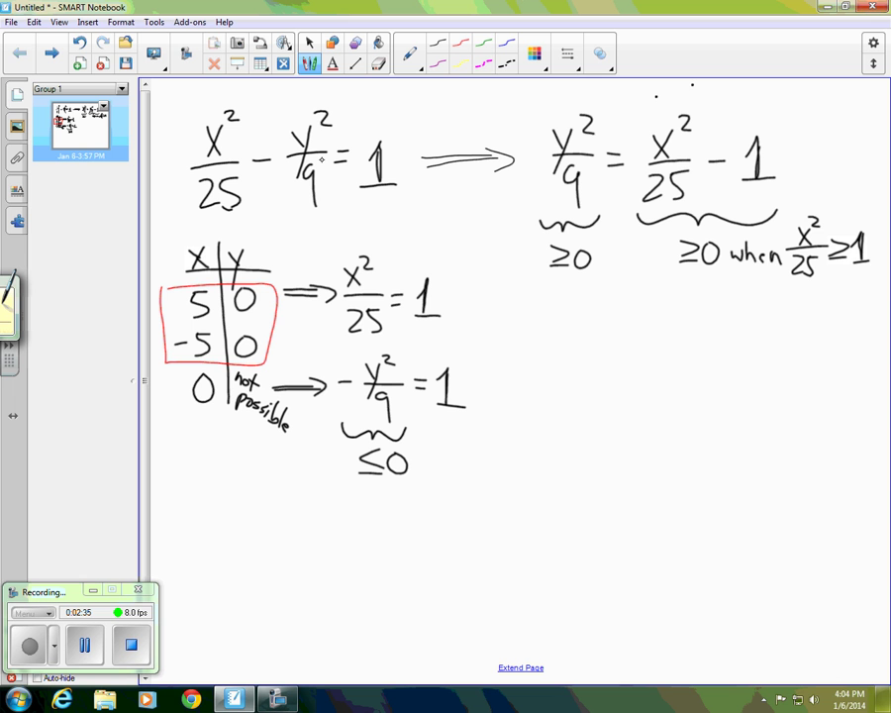
Write the domain x≥5, x≤−5 and draw vertical and horizontal axes for the sketch.
mouse_move(709, 300)
mouse_down()
mouse_move(697, 318)
mouse_move(737, 318)
mouse_up()
drag(741, 298, 755, 296)
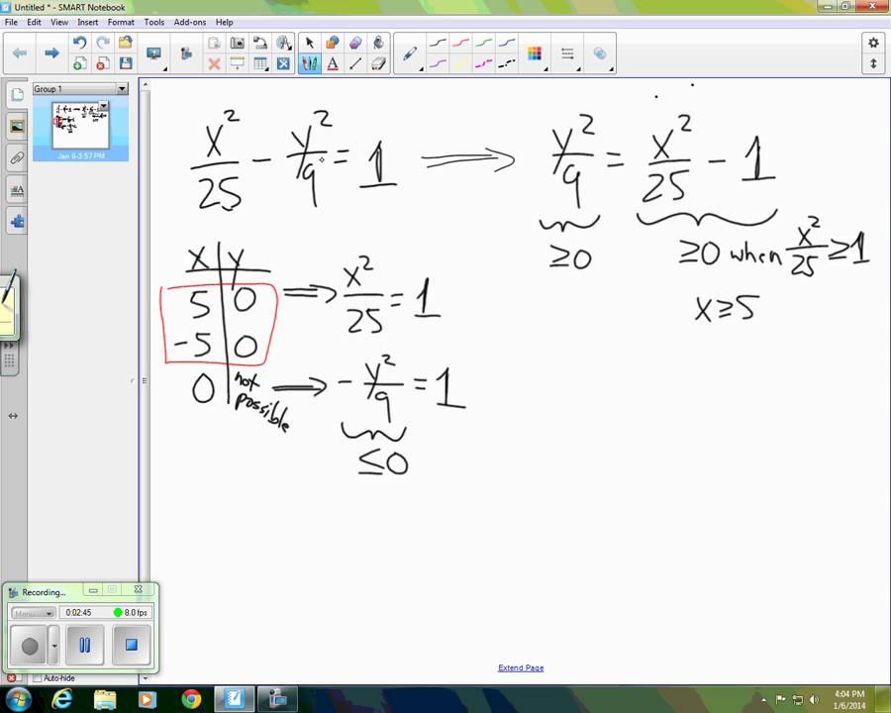
mouse_move(770, 317)
mouse_down()
mouse_move(766, 336)
mouse_move(811, 309)
mouse_up()
mouse_move(798, 314)
mouse_down()
mouse_move(842, 304)
mouse_move(839, 323)
mouse_move(858, 293)
mouse_up()
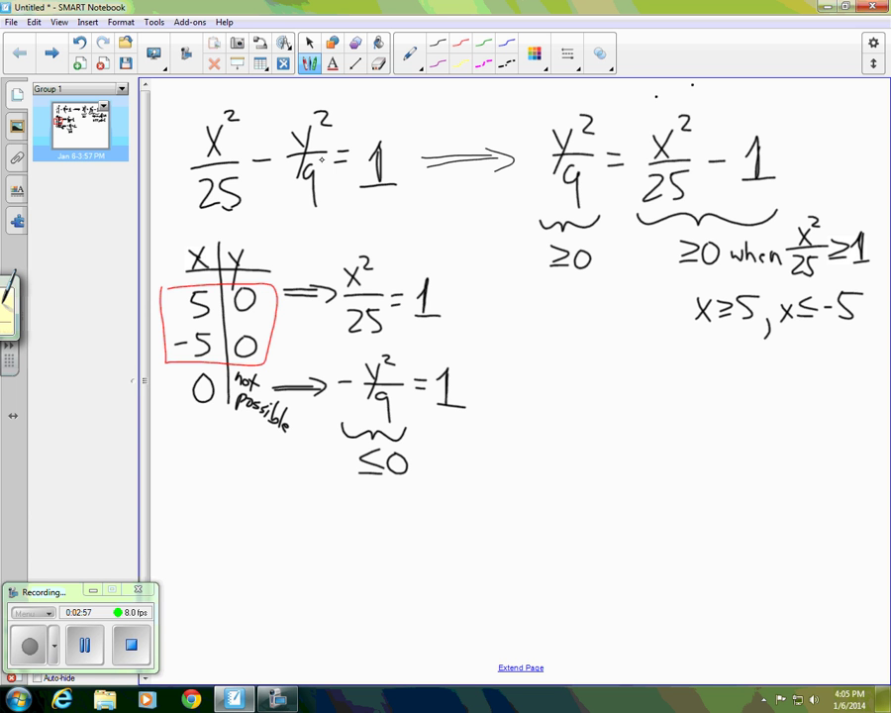
drag(600, 320, 614, 520)
drag(499, 423, 733, 420)
Mark the points x = 5 and x = −5 on the axis and label them.
click(668, 423)
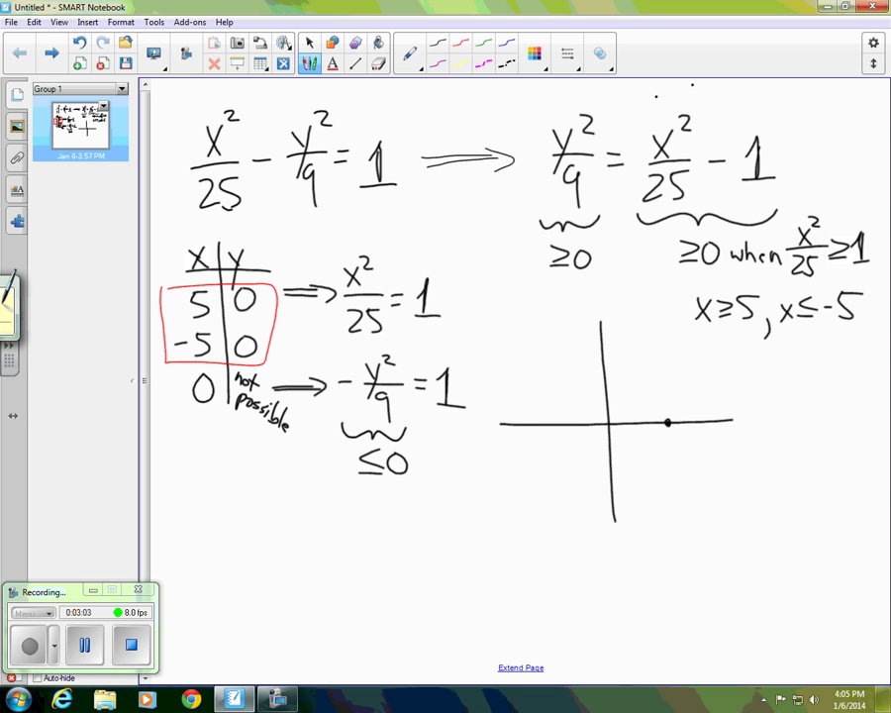
click(535, 425)
drag(674, 441, 666, 455)
drag(528, 446, 535, 446)
drag(551, 439, 541, 457)
Sketch green branches through ±5, a red asymptote line, and box y²/9 = x²/25 − 1 in red.
mouse_move(671, 344)
mouse_down()
mouse_move(686, 461)
mouse_move(728, 517)
mouse_up()
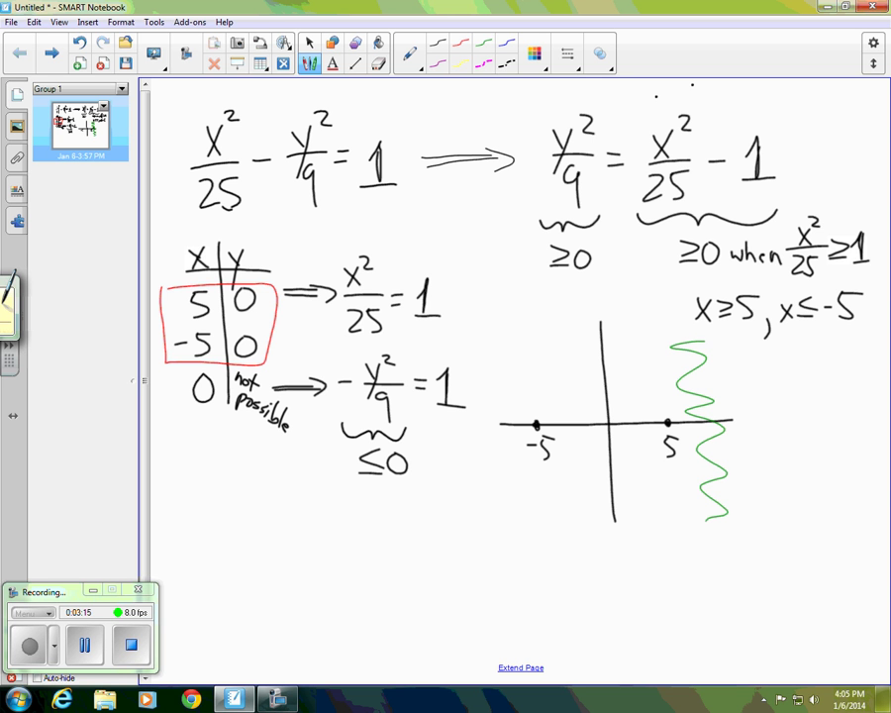
mouse_move(501, 323)
mouse_down()
mouse_move(485, 342)
mouse_move(490, 466)
mouse_move(507, 510)
mouse_up()
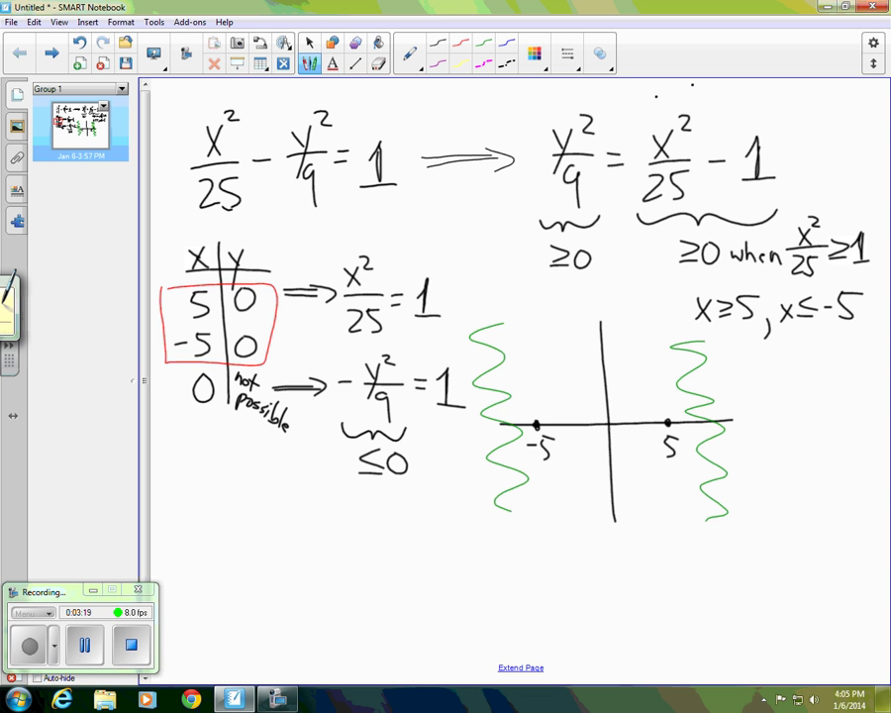
drag(563, 347, 618, 464)
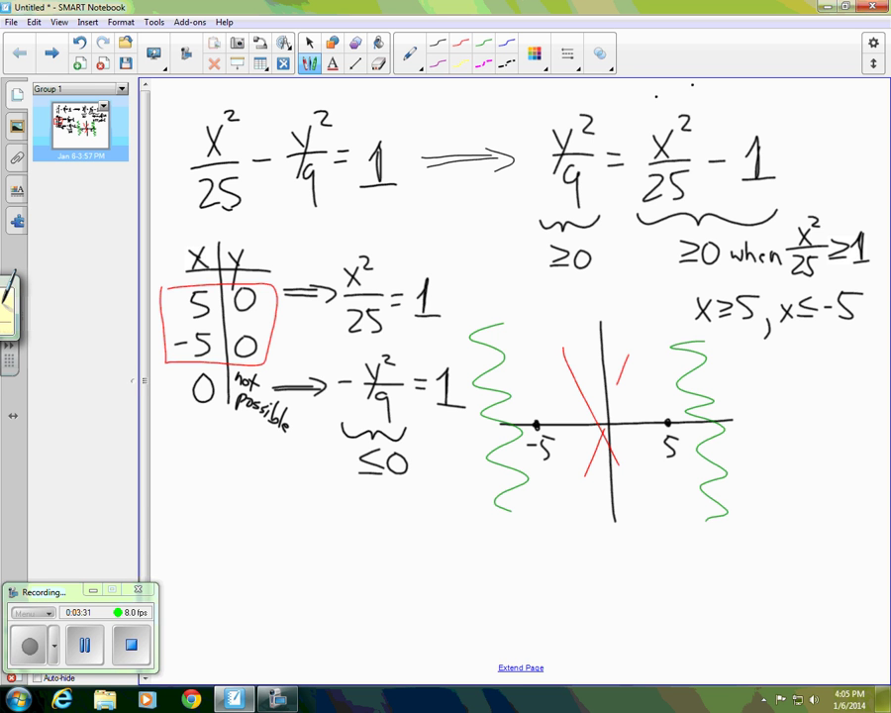
mouse_move(536, 210)
mouse_down()
mouse_move(535, 97)
mouse_move(693, 88)
mouse_move(593, 213)
mouse_move(539, 217)
mouse_up()
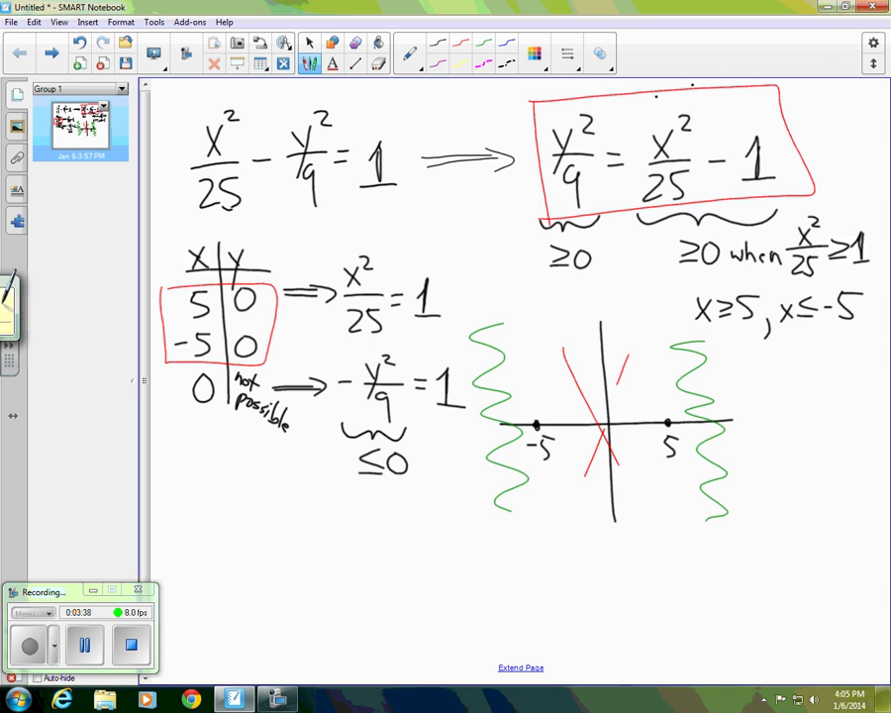
Write y² = 9x²/25 − 9 beneath the hyperbola sketch.
scroll(515, 396, down, 4)
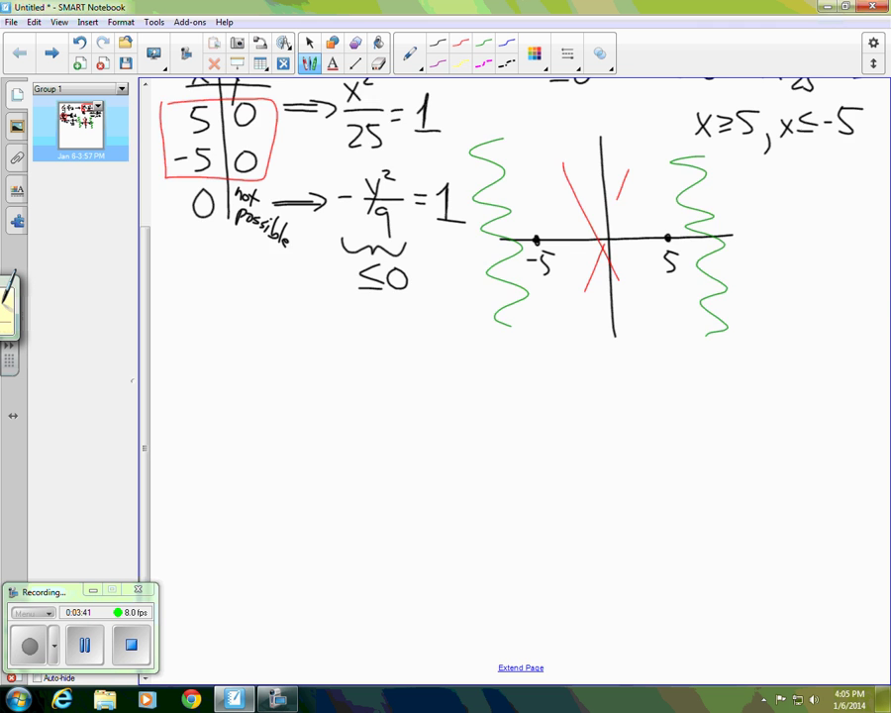
scroll(515, 396, up, 4)
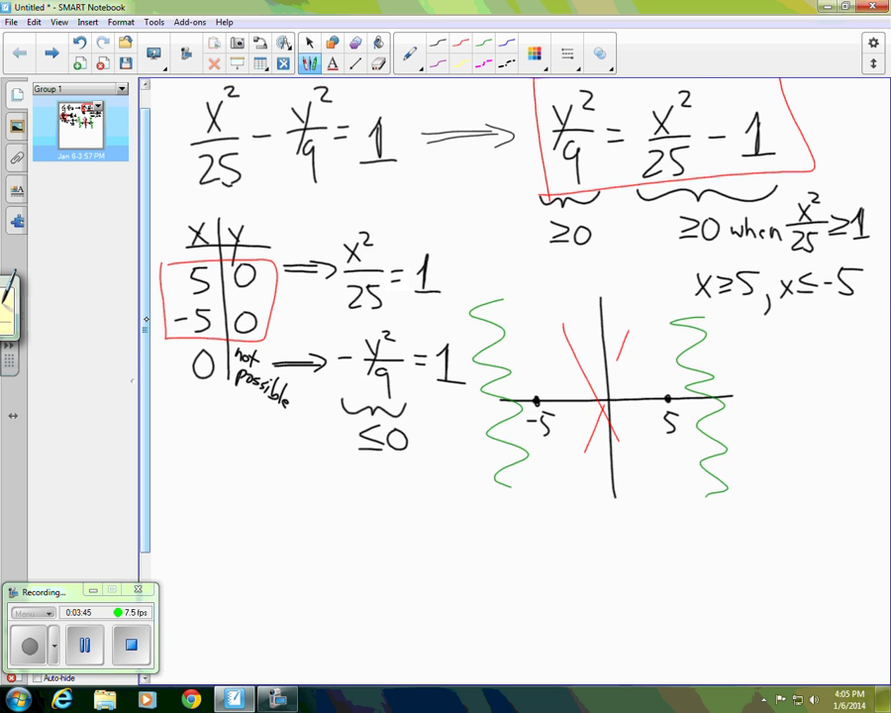
drag(242, 532, 249, 555)
drag(258, 529, 245, 578)
mouse_move(258, 519)
mouse_down()
mouse_move(284, 545)
mouse_move(305, 523)
mouse_move(310, 534)
mouse_move(325, 532)
mouse_move(319, 547)
mouse_move(349, 521)
mouse_up()
mouse_move(300, 555)
mouse_down()
mouse_move(358, 554)
mouse_move(320, 591)
mouse_move(329, 593)
mouse_up()
mouse_move(334, 568)
mouse_down()
mouse_move(378, 556)
mouse_move(403, 537)
mouse_move(407, 580)
mouse_up()
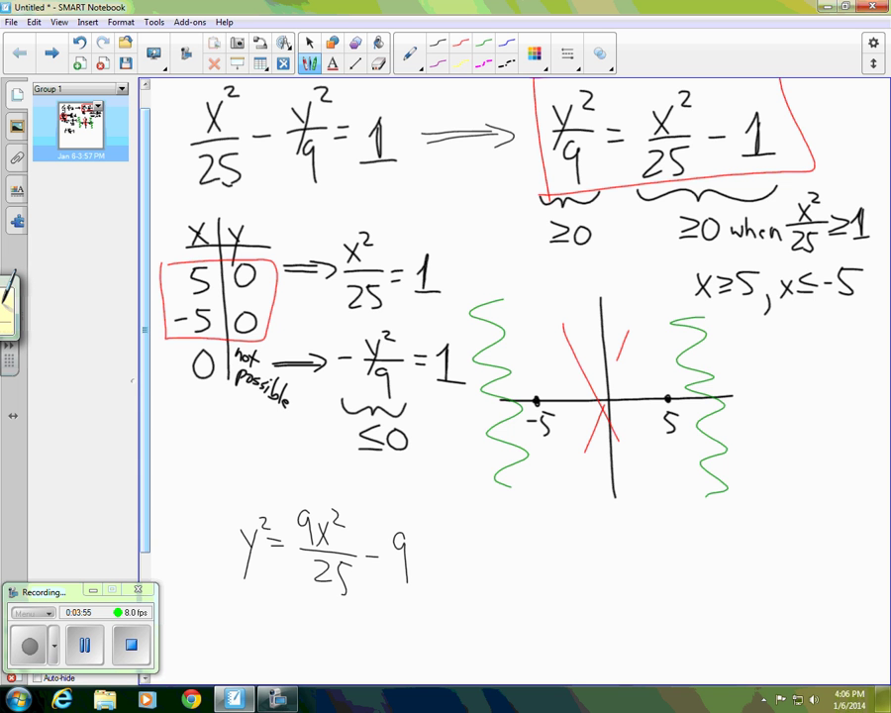
scroll(495, 397, down, 3)
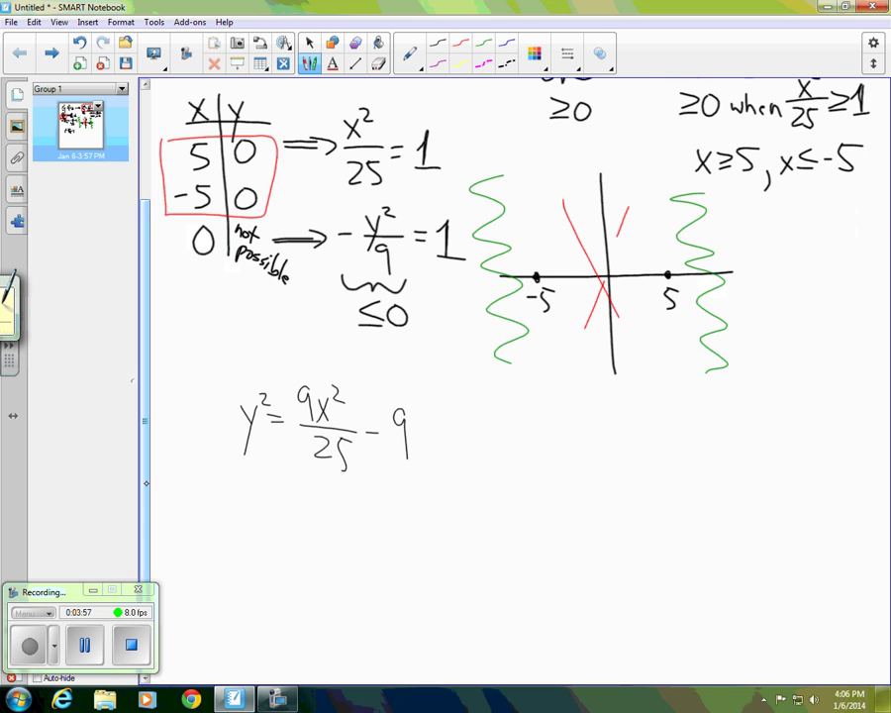
Keep the thin pen thickness and start writing y = ±√(9x²… under the y² equation.
click(568, 53)
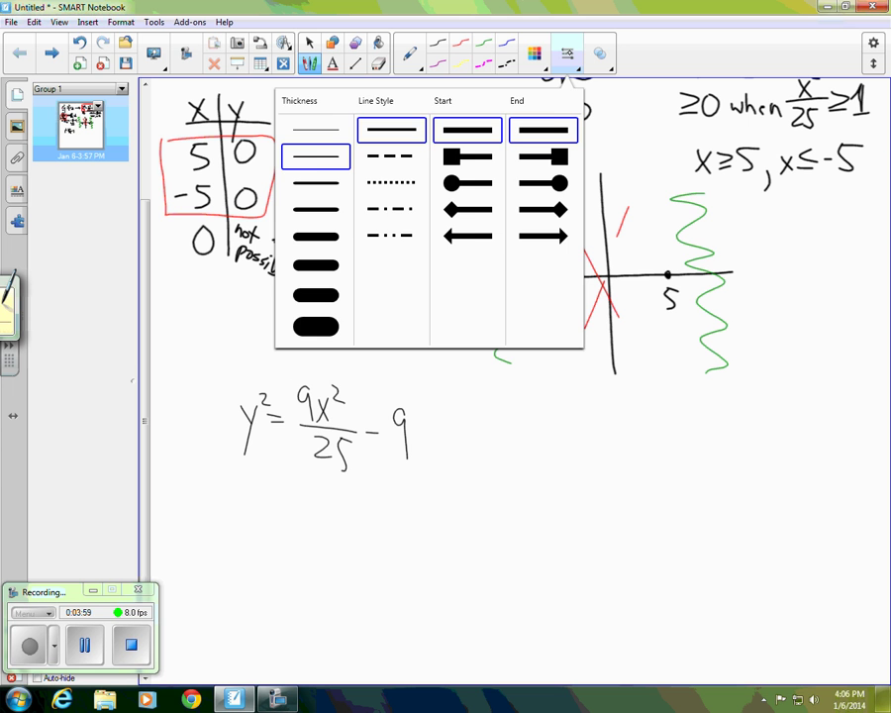
click(316, 158)
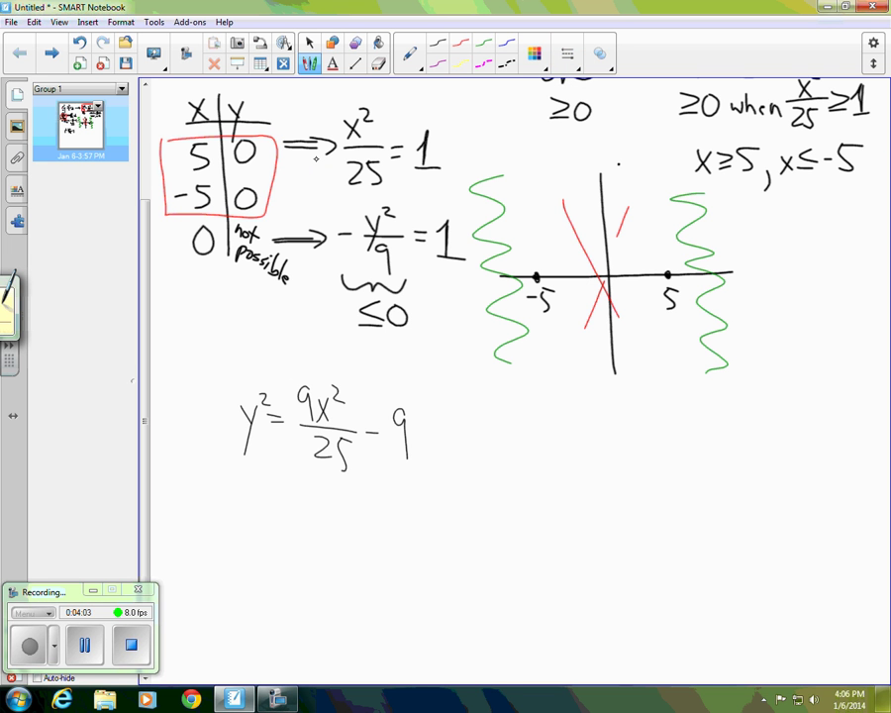
drag(250, 510, 258, 536)
mouse_move(267, 512)
mouse_down()
mouse_move(257, 564)
mouse_move(287, 519)
mouse_move(299, 518)
mouse_up()
mouse_move(295, 512)
mouse_down()
mouse_move(331, 538)
mouse_move(344, 520)
mouse_move(423, 498)
mouse_move(473, 514)
mouse_up()
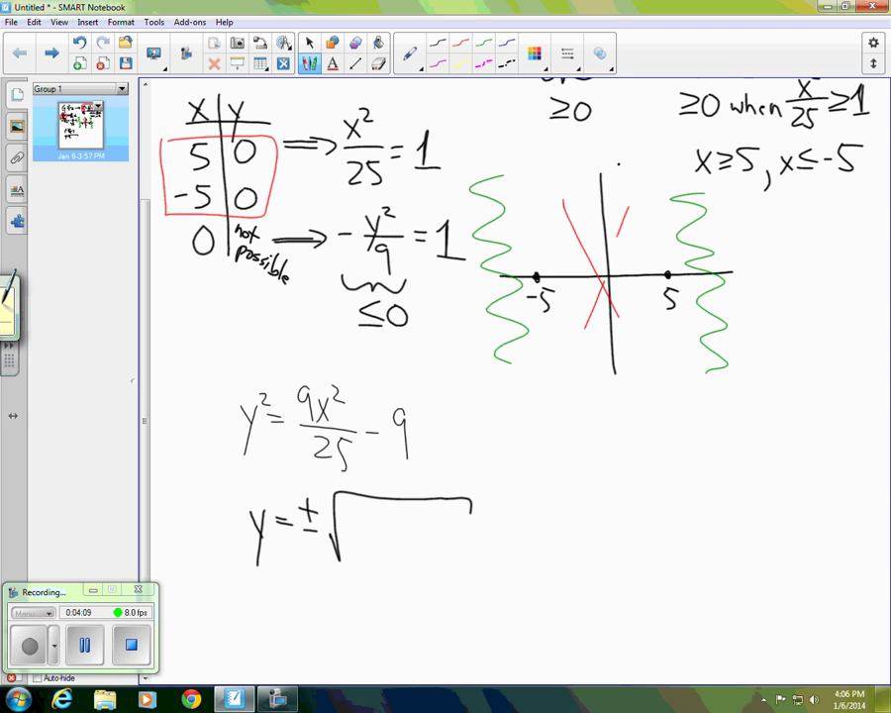
mouse_move(354, 503)
mouse_down()
mouse_move(349, 527)
mouse_move(359, 512)
mouse_move(374, 526)
mouse_up()
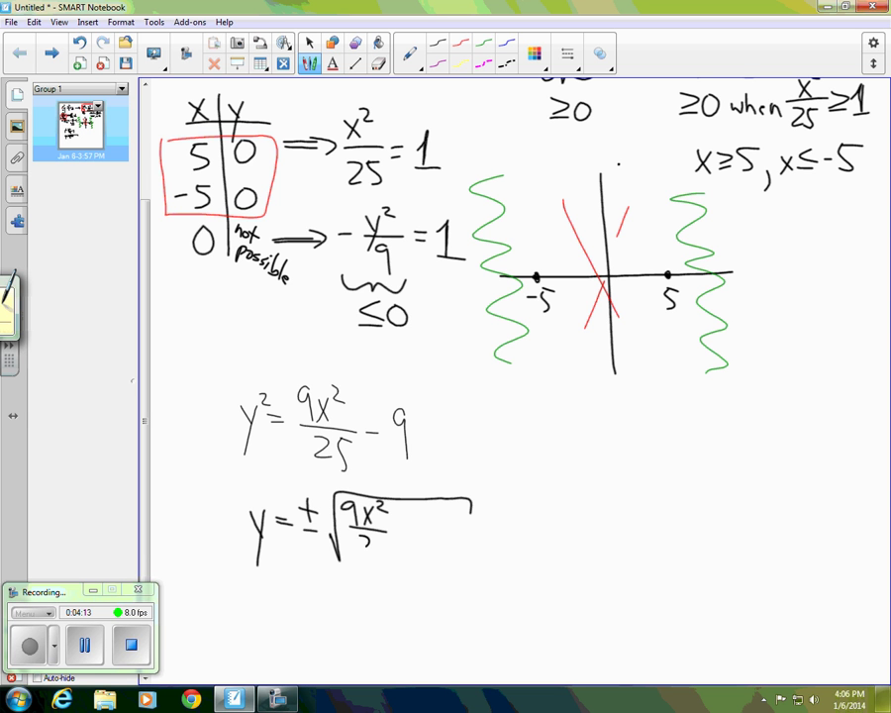